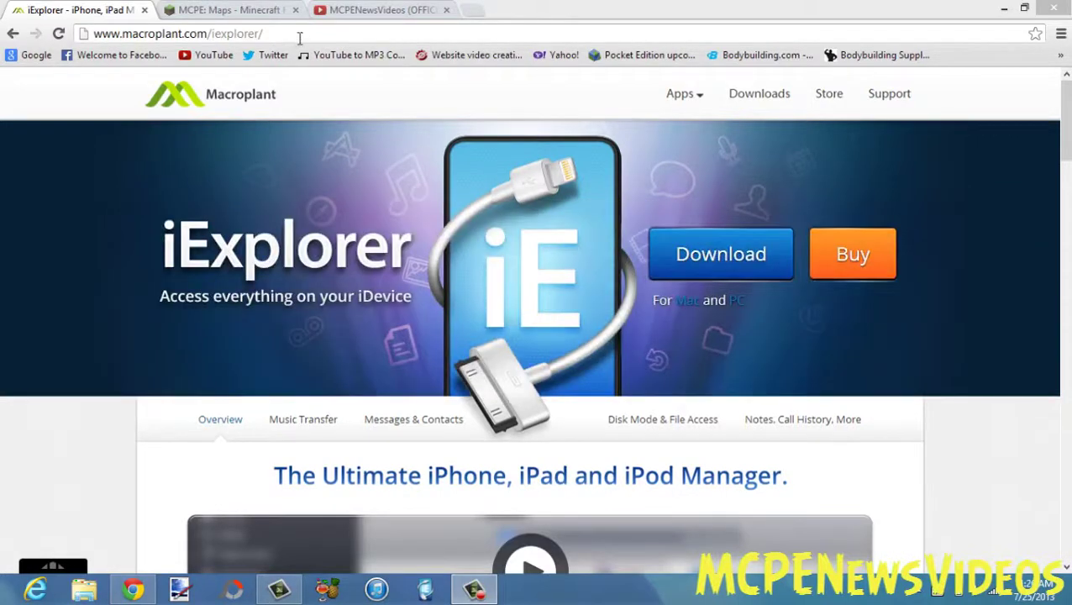
Select the iExplorer page's web address in Chrome, then clear the selection.
{"action": "left_click", "coordinate": [298, 36]}
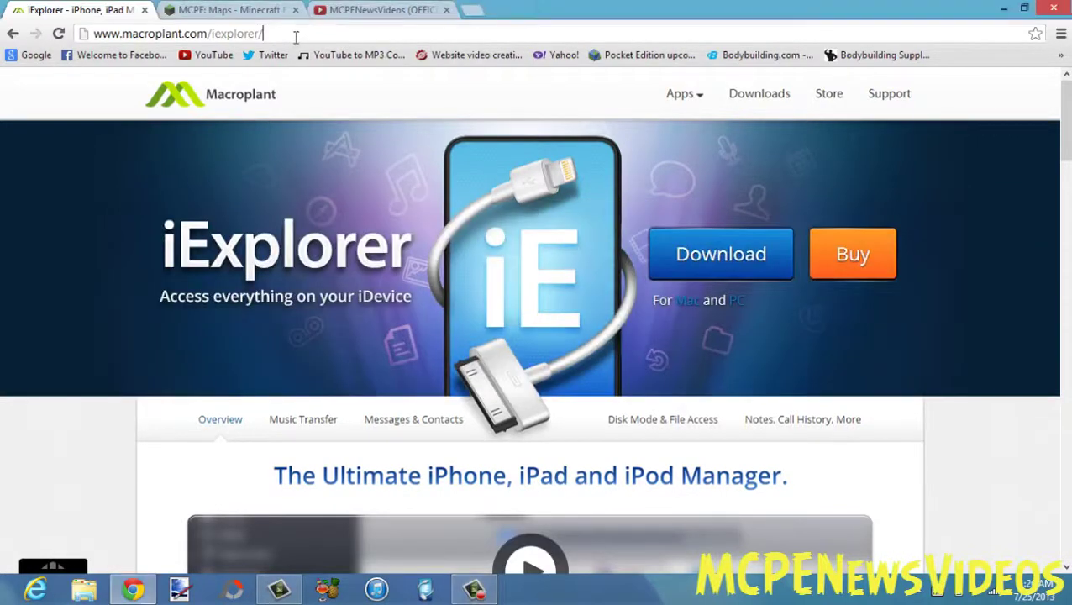
{"action": "left_click", "coordinate": [115, 183]}
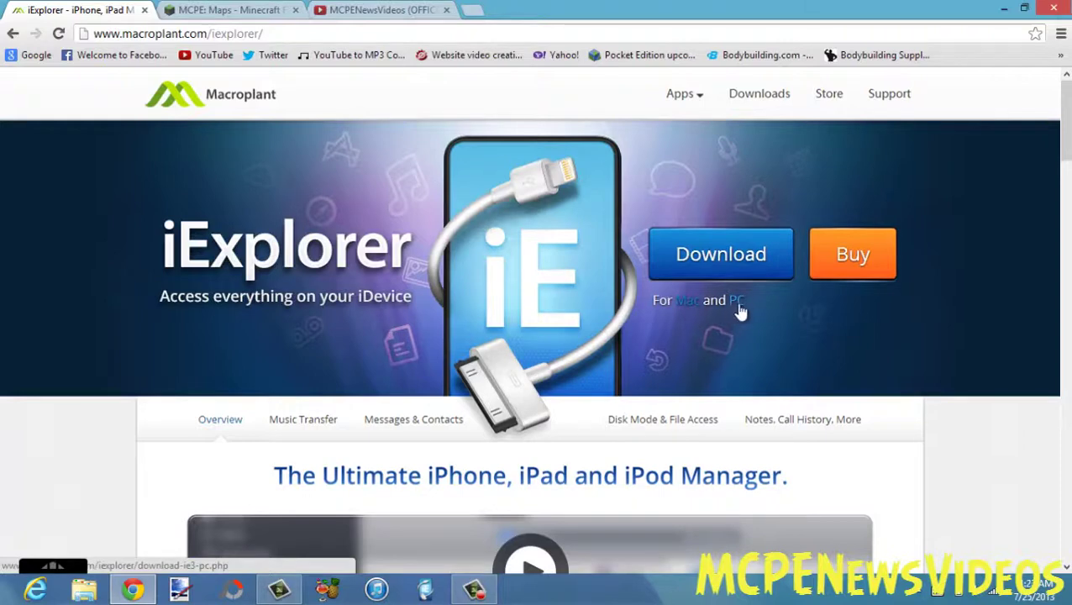
On the MCPE Maps forum page, find and open the Tazader 9 huge city map topic.
{"action": "left_click", "coordinate": [232, 10]}
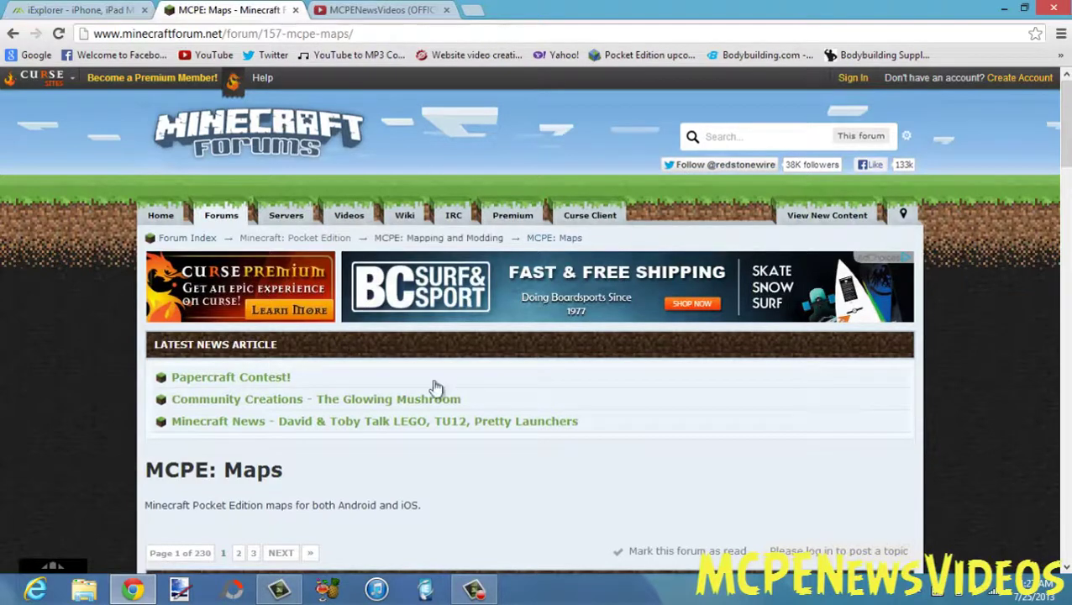
{"action": "scroll", "coordinate": [594, 377], "scroll_direction": "down", "scroll_amount": 2}
{"action": "scroll", "coordinate": [594, 377], "scroll_direction": "down", "scroll_amount": 5}
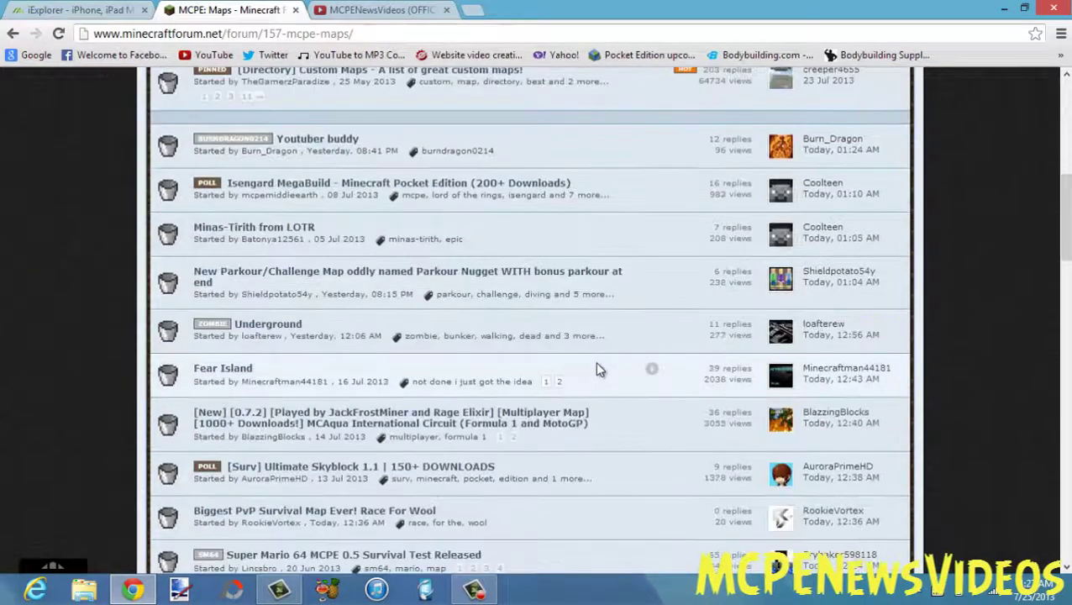
{"action": "scroll", "coordinate": [540, 326], "scroll_direction": "down", "scroll_amount": 2}
{"action": "scroll", "coordinate": [507, 307], "scroll_direction": "down", "scroll_amount": 2}
{"action": "scroll", "coordinate": [505, 301], "scroll_direction": "down", "scroll_amount": 3}
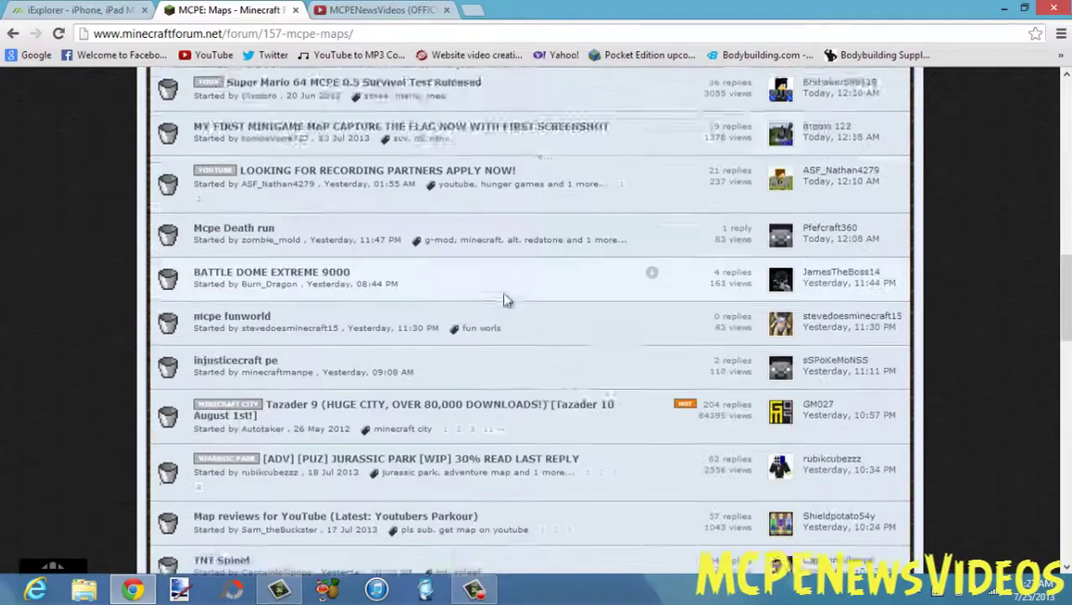
{"action": "scroll", "coordinate": [495, 261], "scroll_direction": "down", "scroll_amount": 1}
{"action": "scroll", "coordinate": [561, 270], "scroll_direction": "down", "scroll_amount": 1}
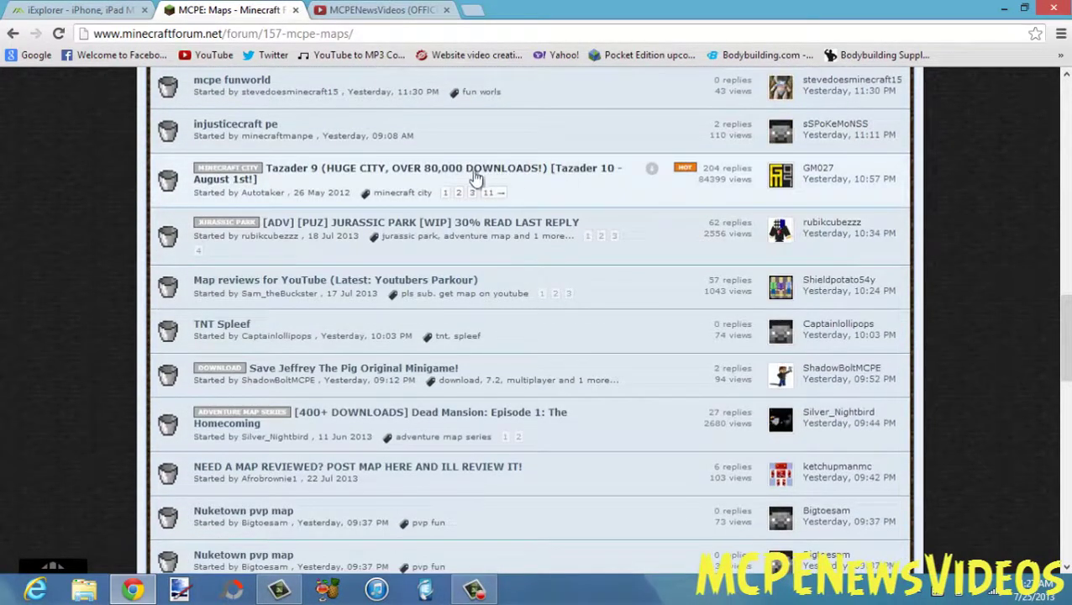
{"action": "left_click", "coordinate": [501, 178]}
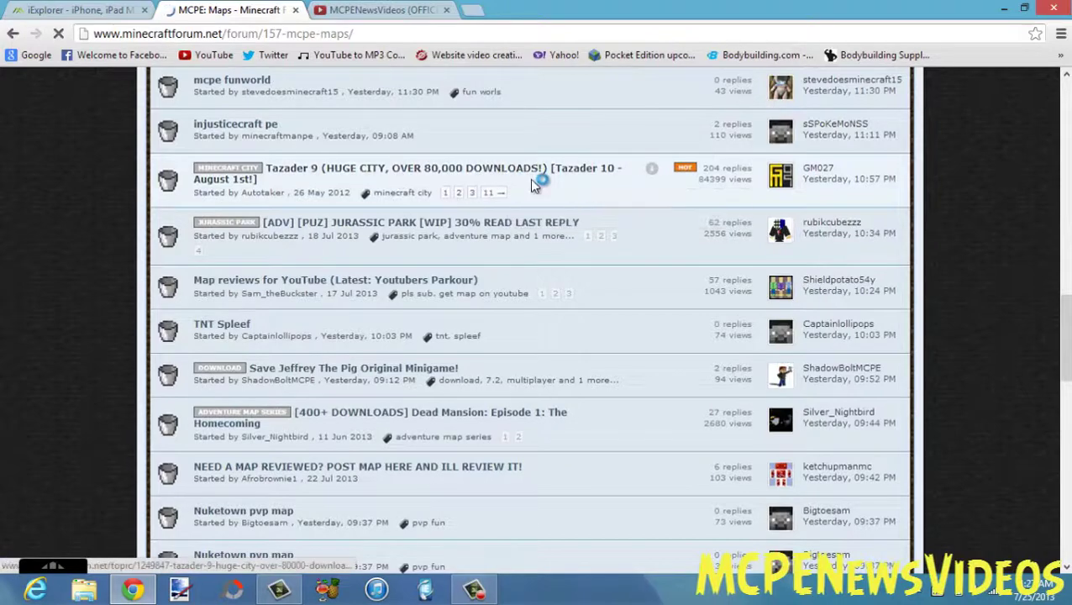
Scroll the Tazader 9 topic down to its MediaFire download link.
{"action": "scroll", "coordinate": [849, 288], "scroll_direction": "down", "scroll_amount": 4}
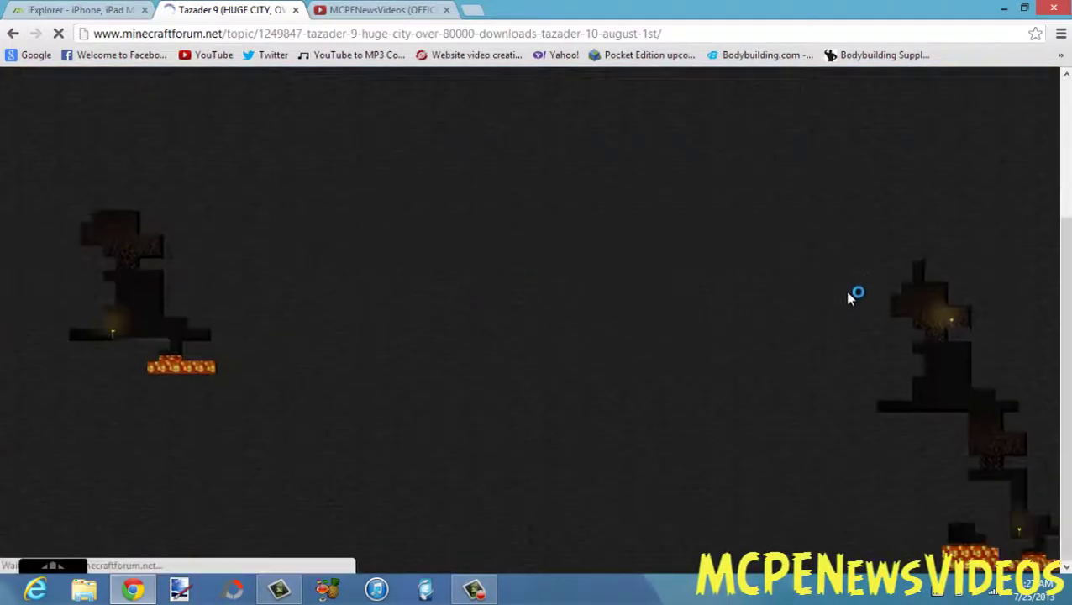
{"action": "scroll", "coordinate": [857, 285], "scroll_direction": "down", "scroll_amount": 4}
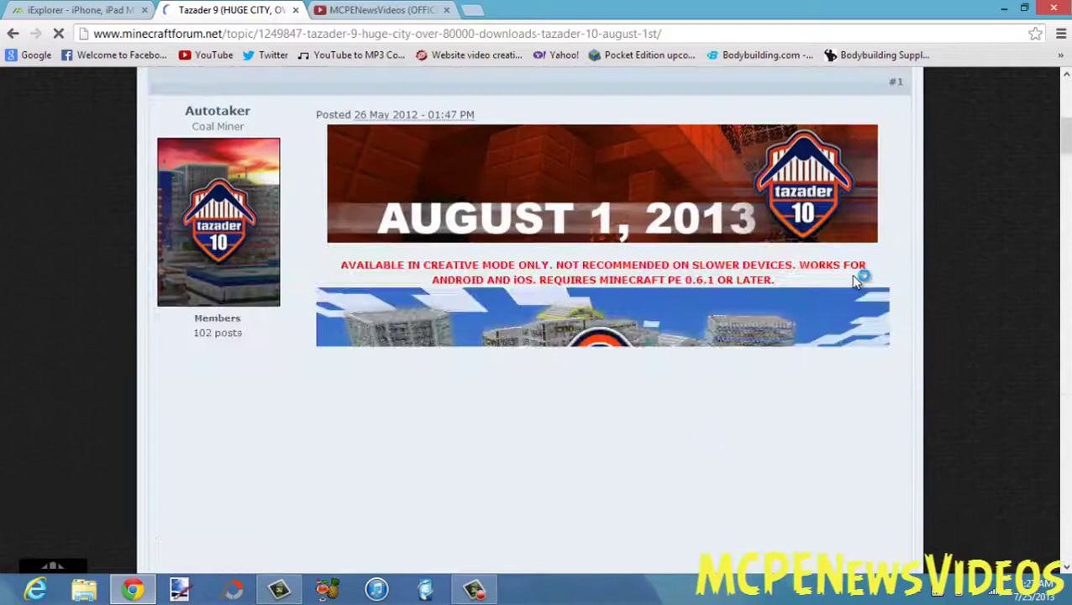
{"action": "scroll", "coordinate": [1008, 298], "scroll_direction": "down", "scroll_amount": 2}
{"action": "scroll", "coordinate": [843, 268], "scroll_direction": "down", "scroll_amount": 3}
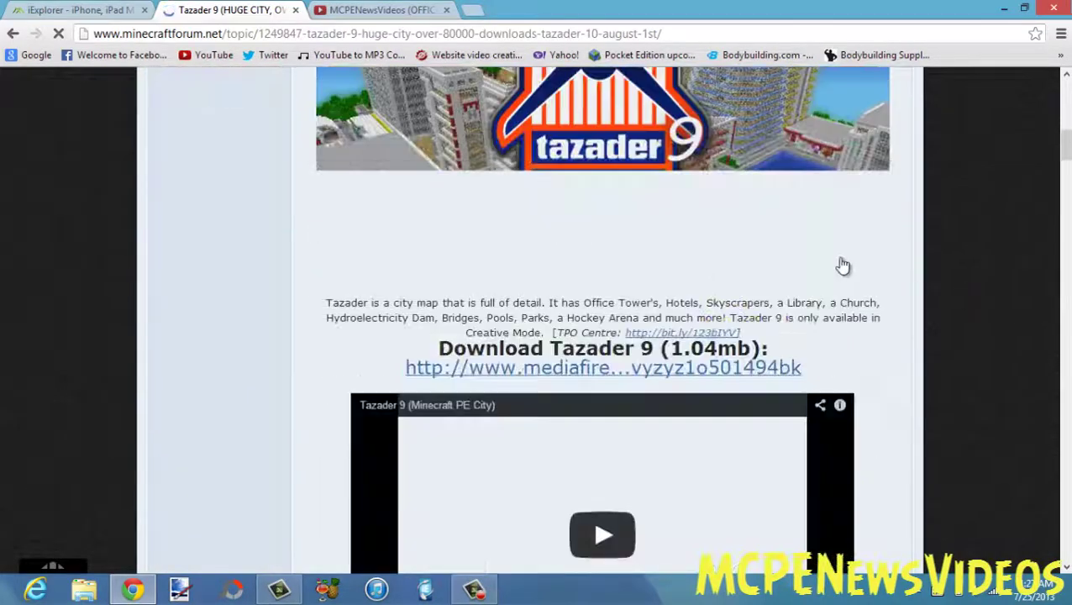
{"action": "scroll", "coordinate": [986, 259], "scroll_direction": "down", "scroll_amount": 2}
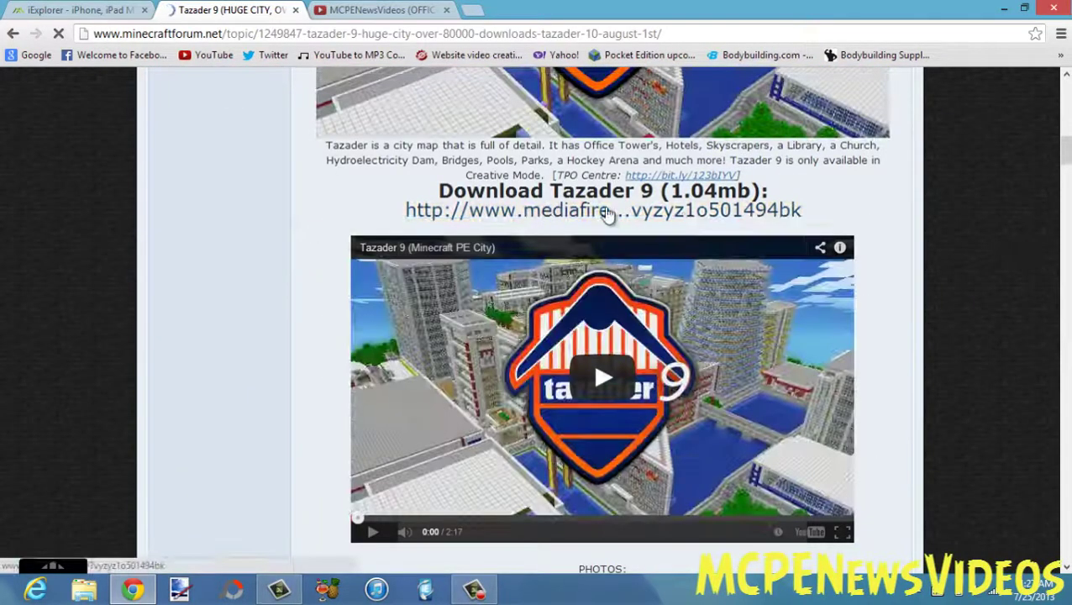
Download Tazader 9.zip from MediaFire, clear Chrome's downloads list, and open the Downloads folder.
{"action": "left_click", "coordinate": [607, 213]}
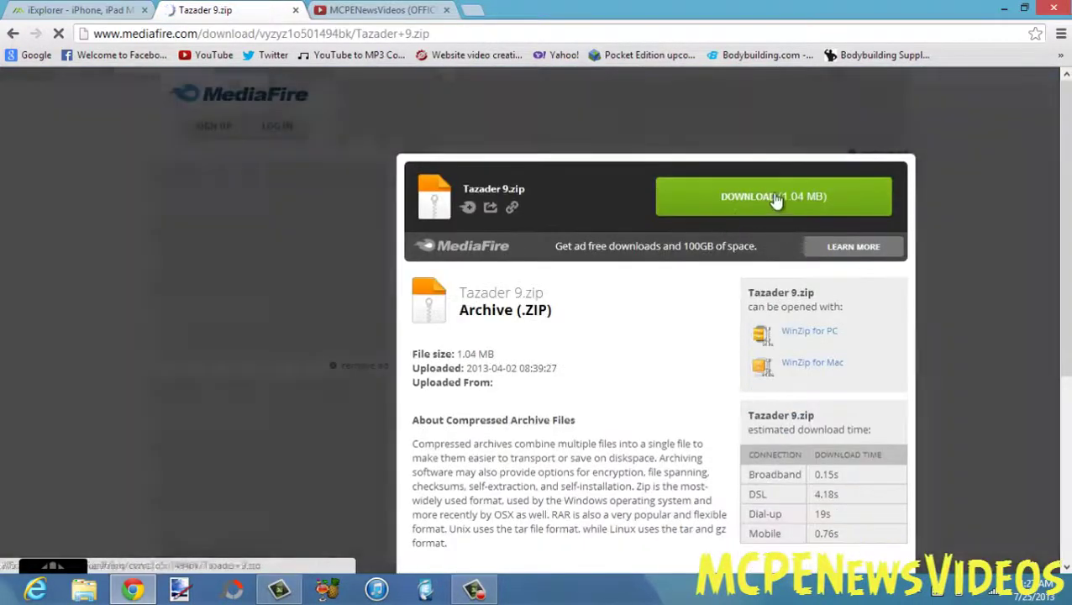
{"action": "left_click", "coordinate": [776, 192]}
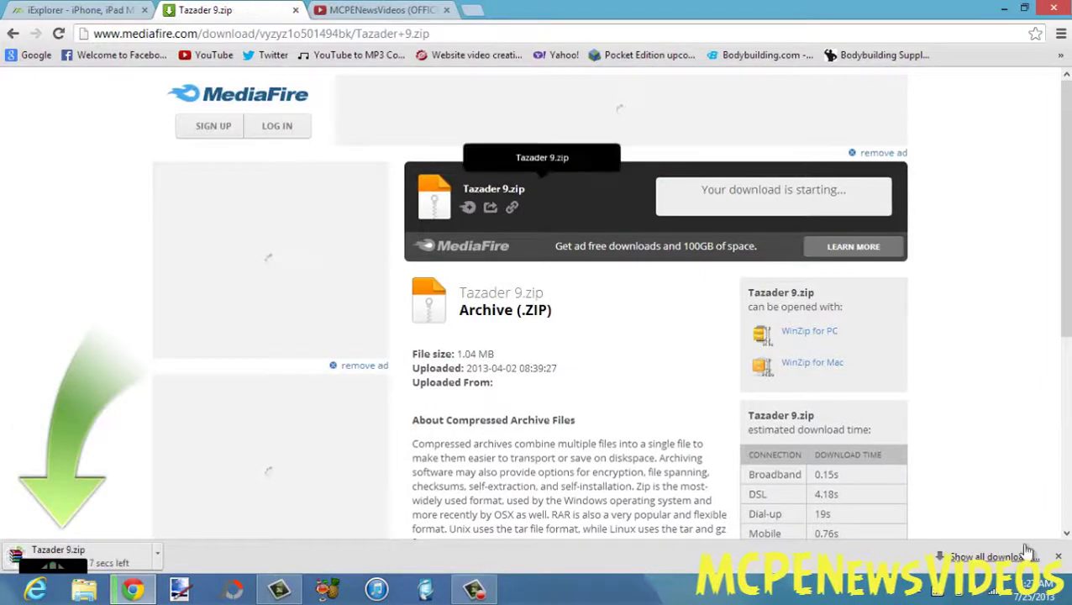
{"action": "left_click", "coordinate": [991, 556]}
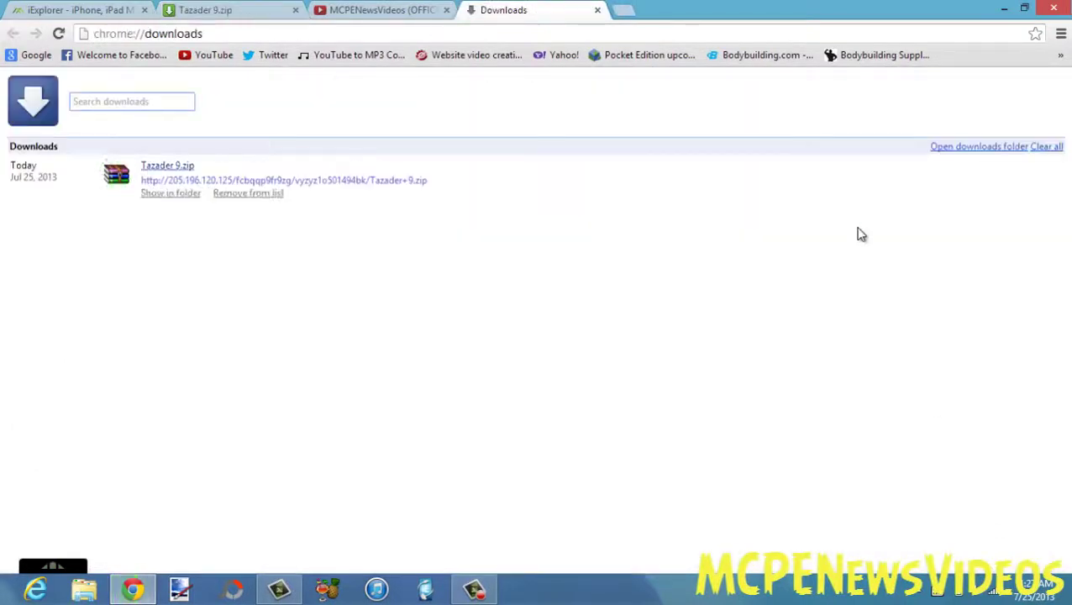
{"action": "left_click", "coordinate": [1045, 147]}
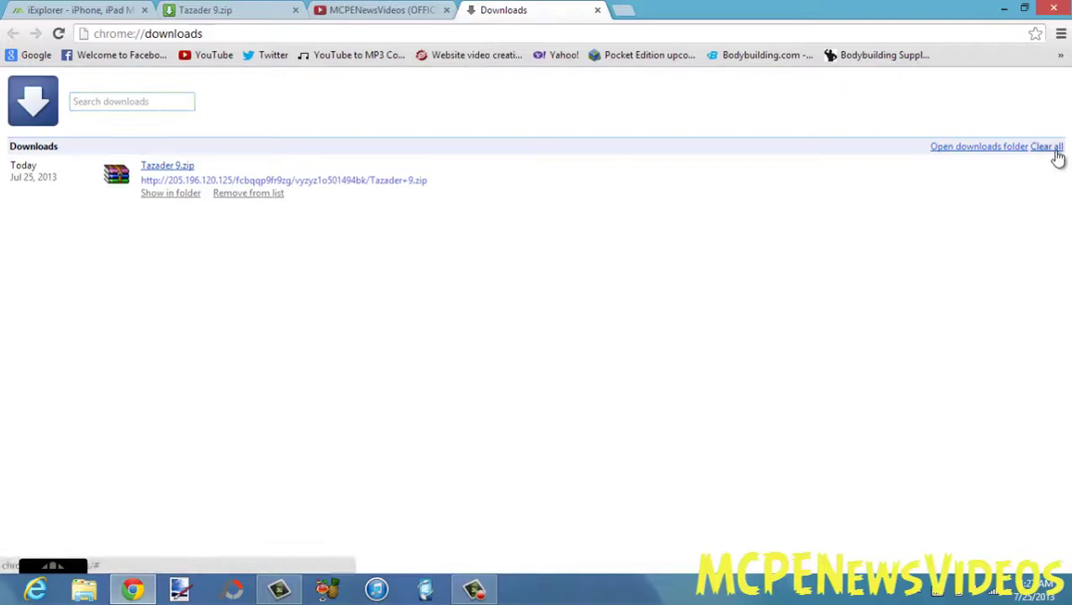
{"action": "left_click", "coordinate": [967, 146]}
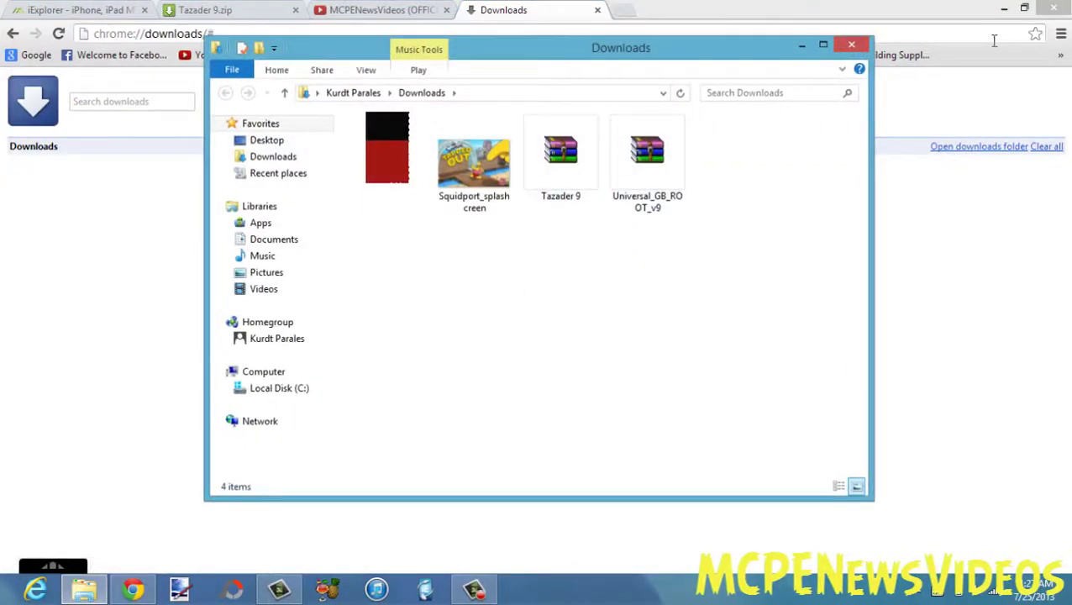
Move the Tazader 9 archive from Downloads onto the desktop and close Explorer.
{"action": "left_click", "coordinate": [1004, 10]}
{"action": "left_click_drag", "start_coordinate": [559, 160], "coordinate": [970, 174]}
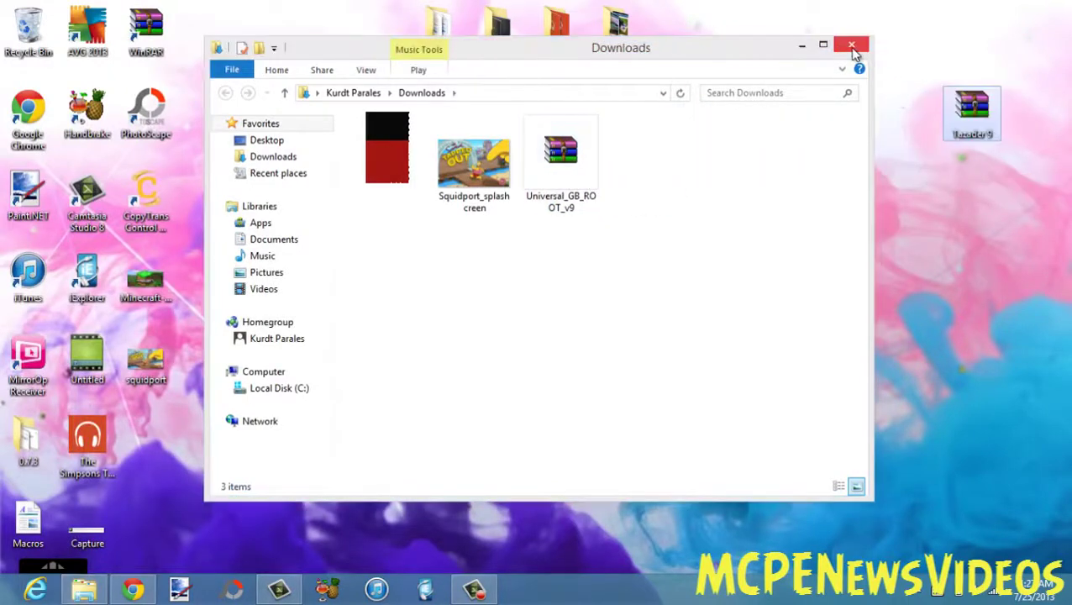
{"action": "left_click", "coordinate": [851, 44]}
{"action": "left_click_drag", "start_coordinate": [972, 105], "coordinate": [972, 183]}
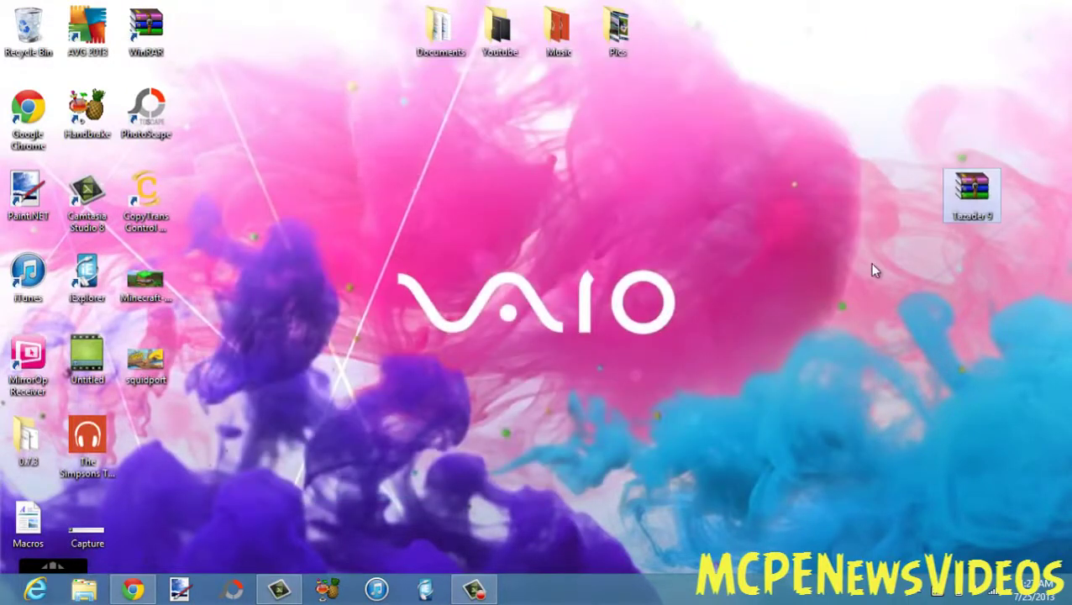
Open Tazader 9.zip with WinRAR and minimize its window.
{"action": "right_click", "coordinate": [967, 200]}
{"action": "left_click", "coordinate": [958, 206]}
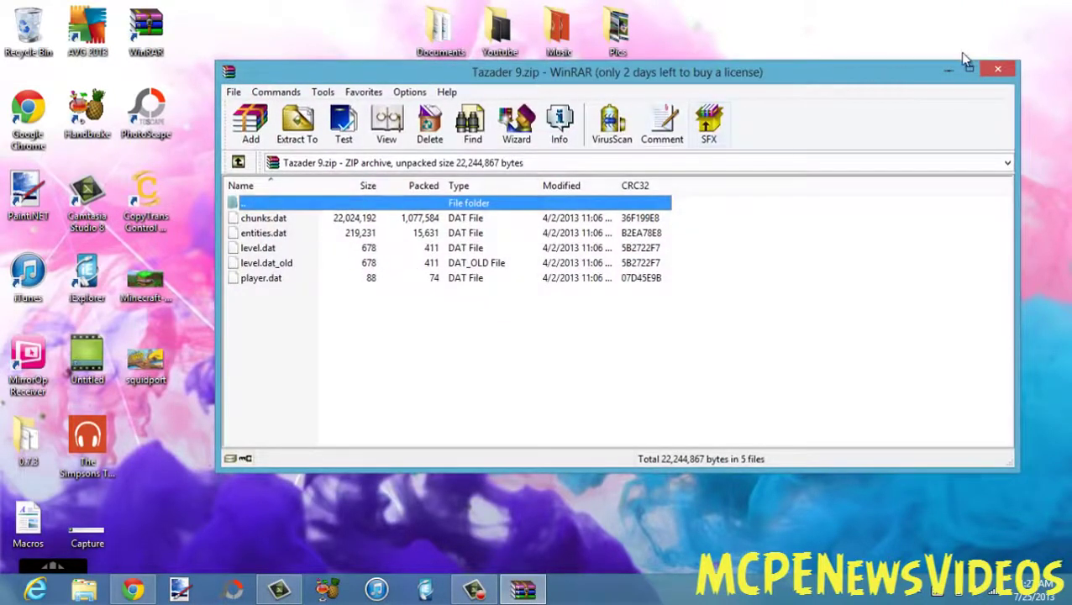
{"action": "left_click", "coordinate": [943, 73]}
Create a new desktop folder named City.
{"action": "right_click", "coordinate": [800, 204]}
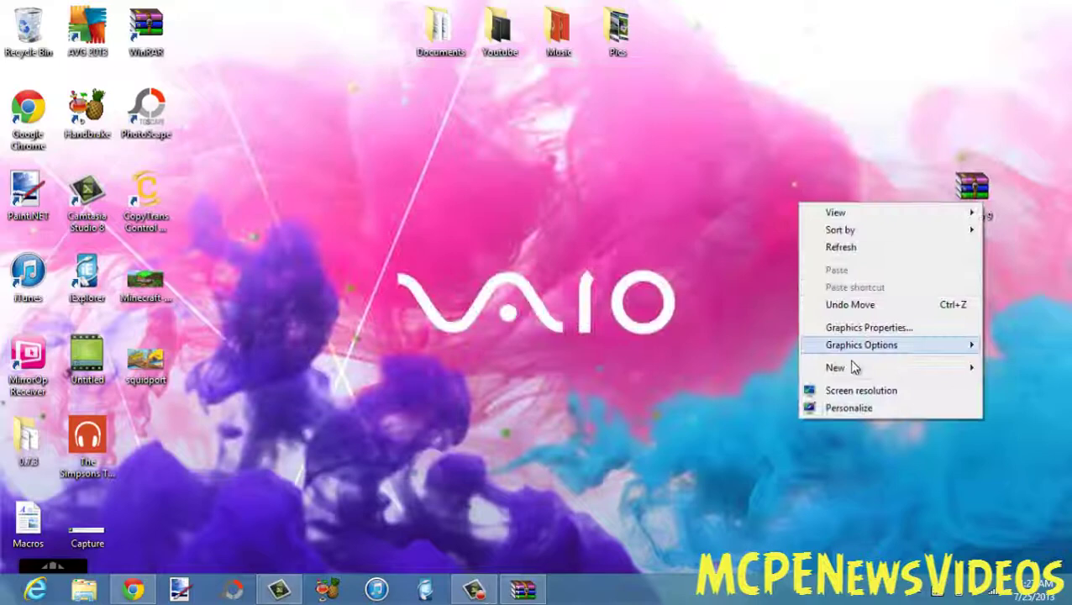
{"action": "mouse_move", "coordinate": [835, 367]}
{"action": "left_click", "coordinate": [730, 370]}
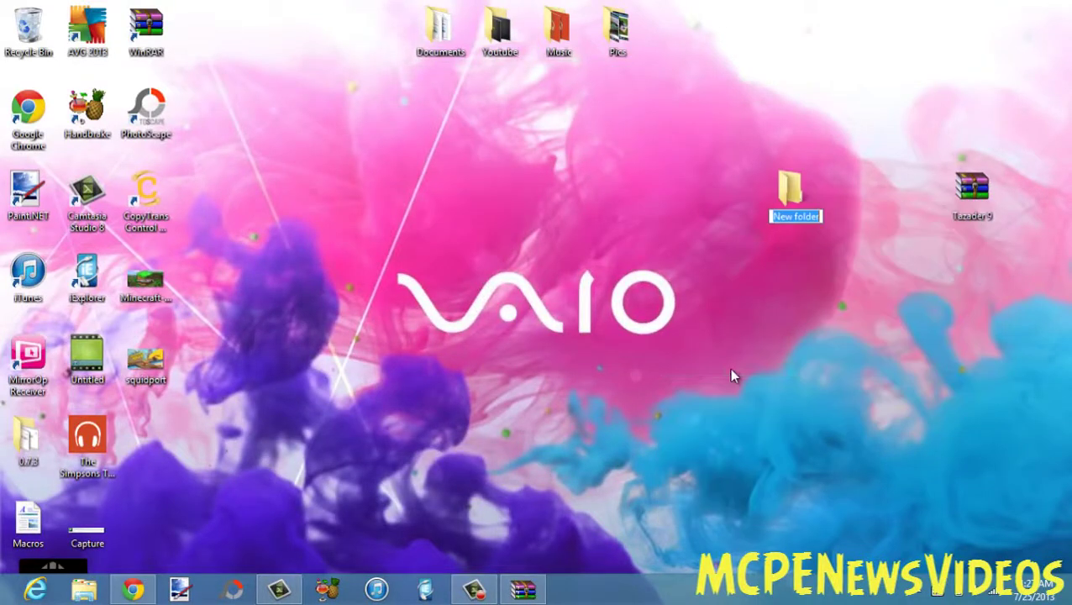
{"action": "type", "text": "City"}
{"action": "key", "text": "Return"}
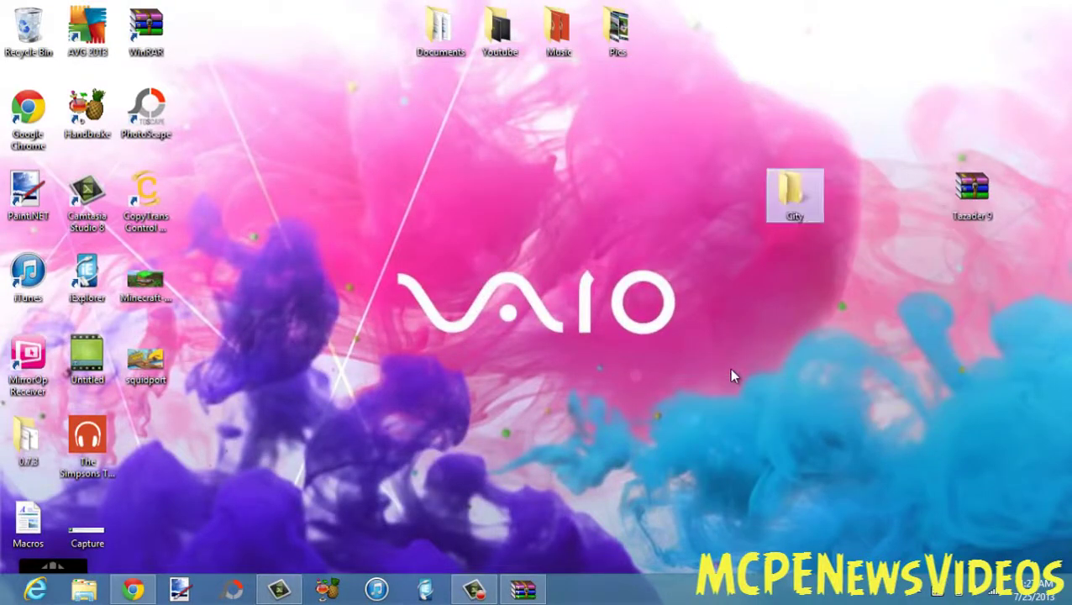
Select all five map files in Tazader 9.zip and drag them into the City folder.
{"action": "left_click", "coordinate": [879, 272]}
{"action": "double_click", "coordinate": [987, 193]}
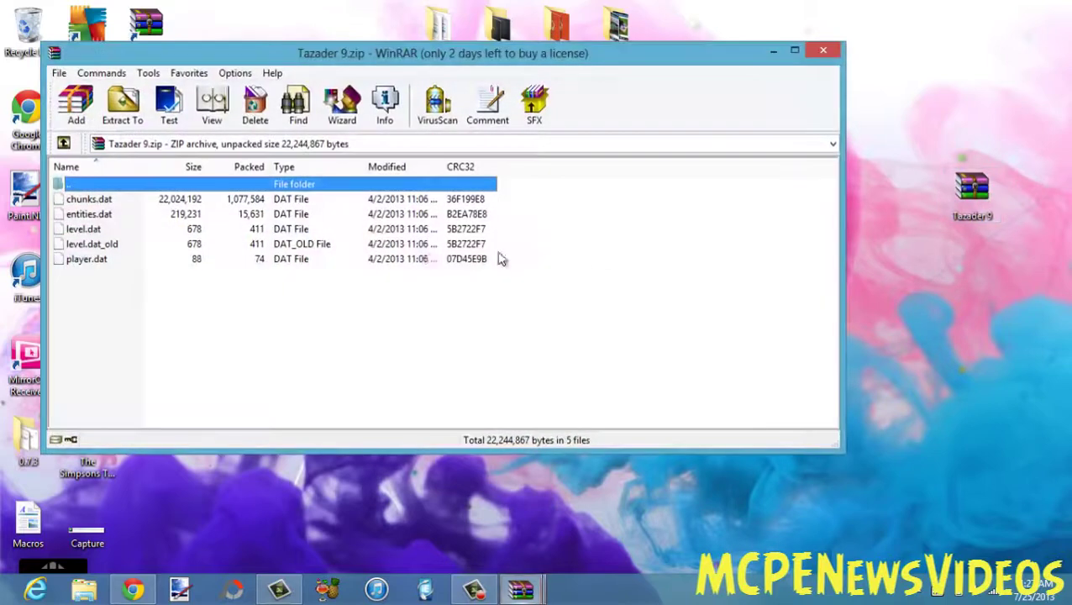
{"action": "left_click", "coordinate": [231, 259]}
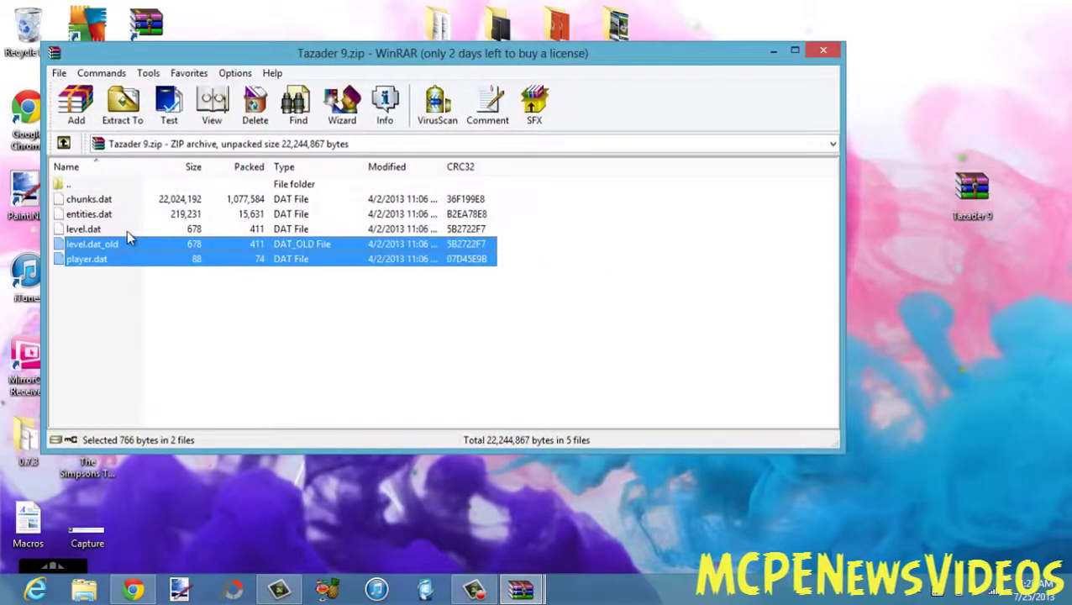
{"action": "left_click_drag", "start_coordinate": [165, 249], "coordinate": [117, 200]}
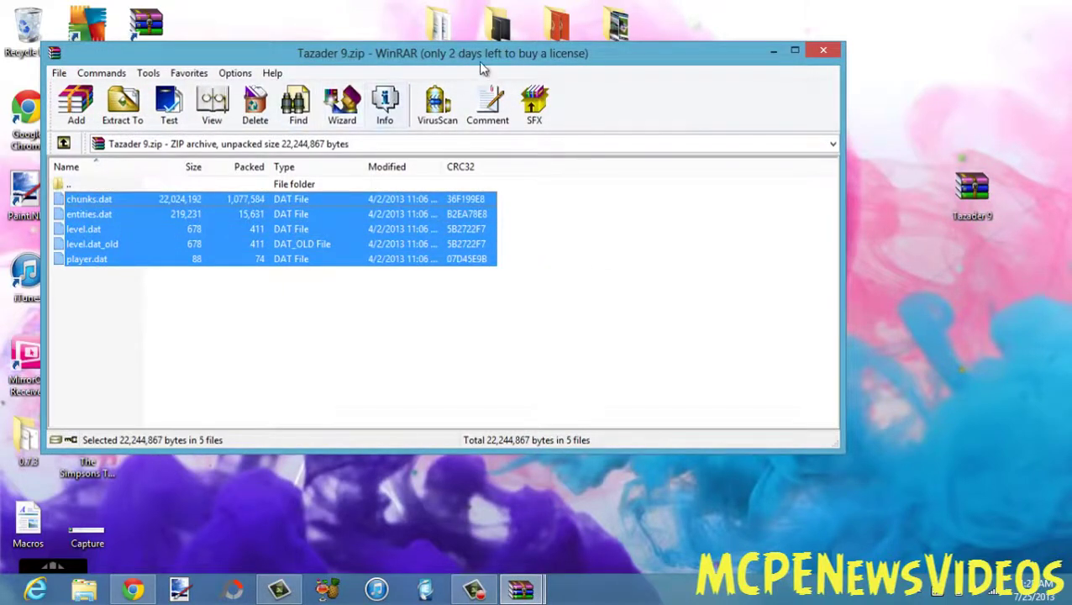
{"action": "left_click_drag", "start_coordinate": [478, 62], "coordinate": [236, 114]}
{"action": "mouse_move", "coordinate": [173, 262]}
{"action": "left_mouse_down"}
{"action": "mouse_move", "coordinate": [729, 172]}
{"action": "mouse_move", "coordinate": [798, 191]}
{"action": "left_mouse_up"}
Open the City folder to verify the extracted files, then refresh the desktop.
{"action": "left_click", "coordinate": [585, 102]}
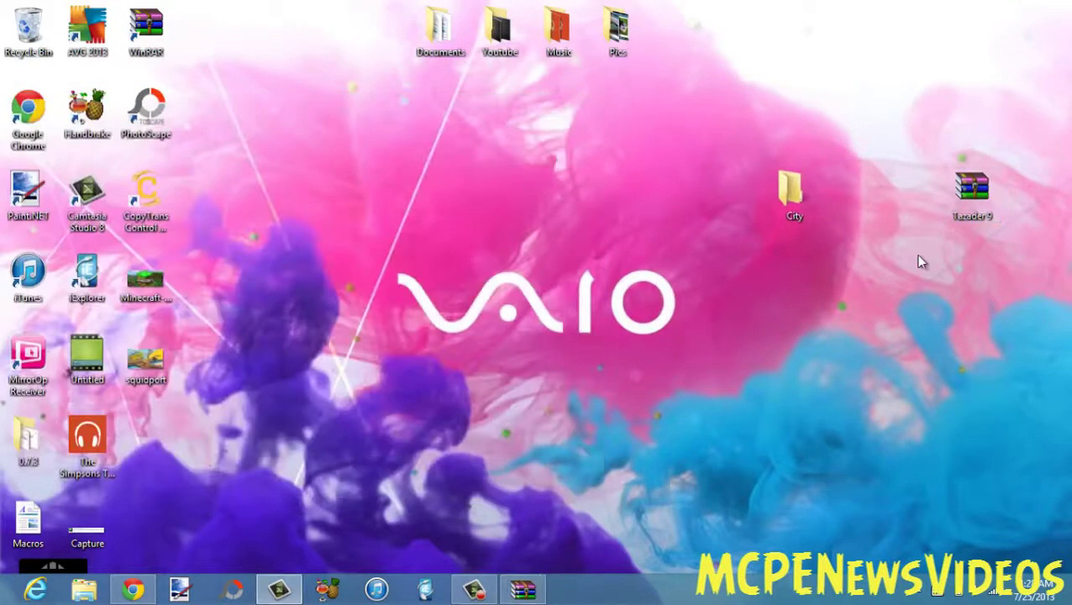
{"action": "double_click", "coordinate": [789, 192]}
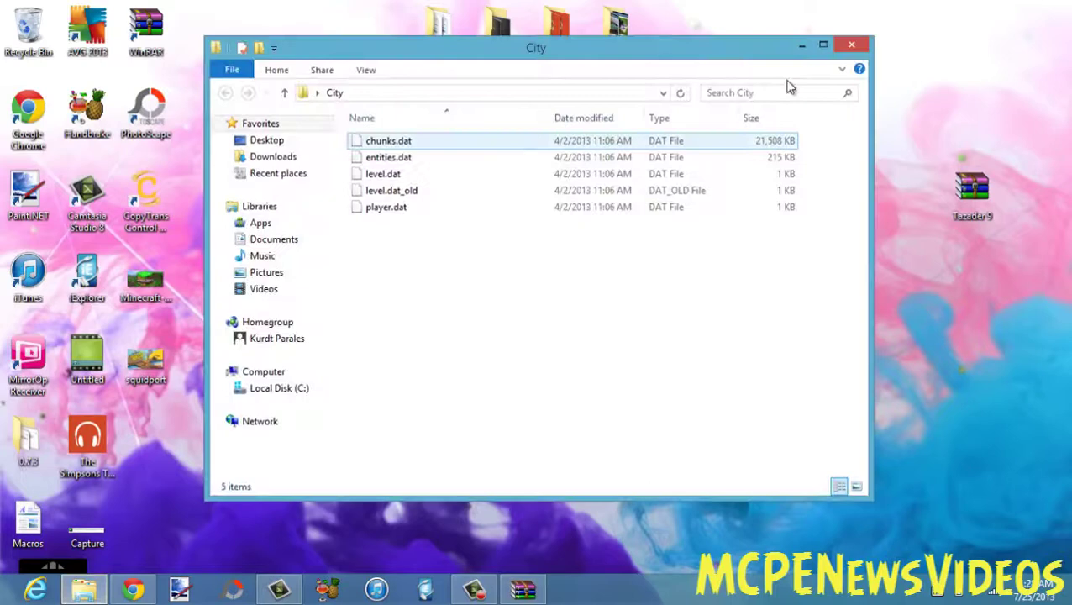
{"action": "left_click", "coordinate": [855, 43]}
{"action": "right_click", "coordinate": [461, 212]}
{"action": "left_click", "coordinate": [487, 249]}
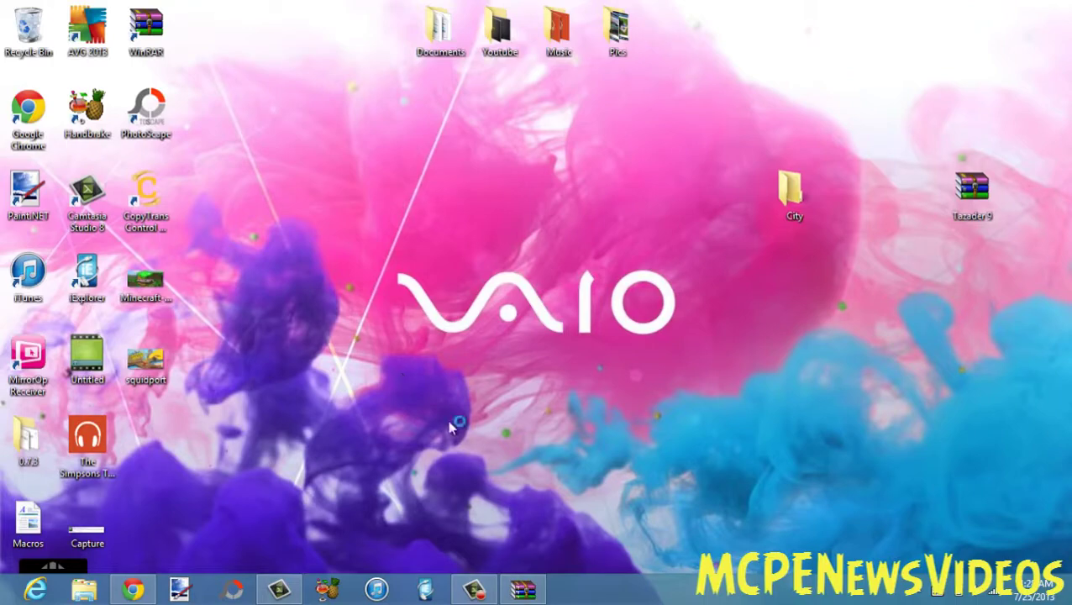
Close the Tazader 9.zip WinRAR window, launch iExplorer, and dismiss the updater prompt.
{"action": "left_click", "coordinate": [522, 589]}
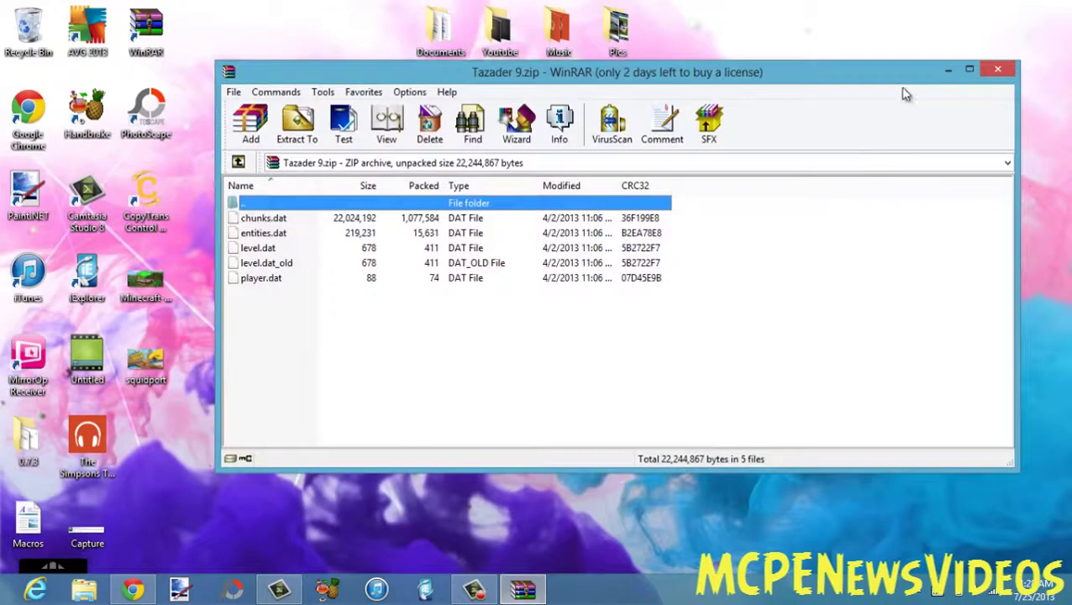
{"action": "left_click", "coordinate": [1010, 69]}
{"action": "key", "text": "super"}
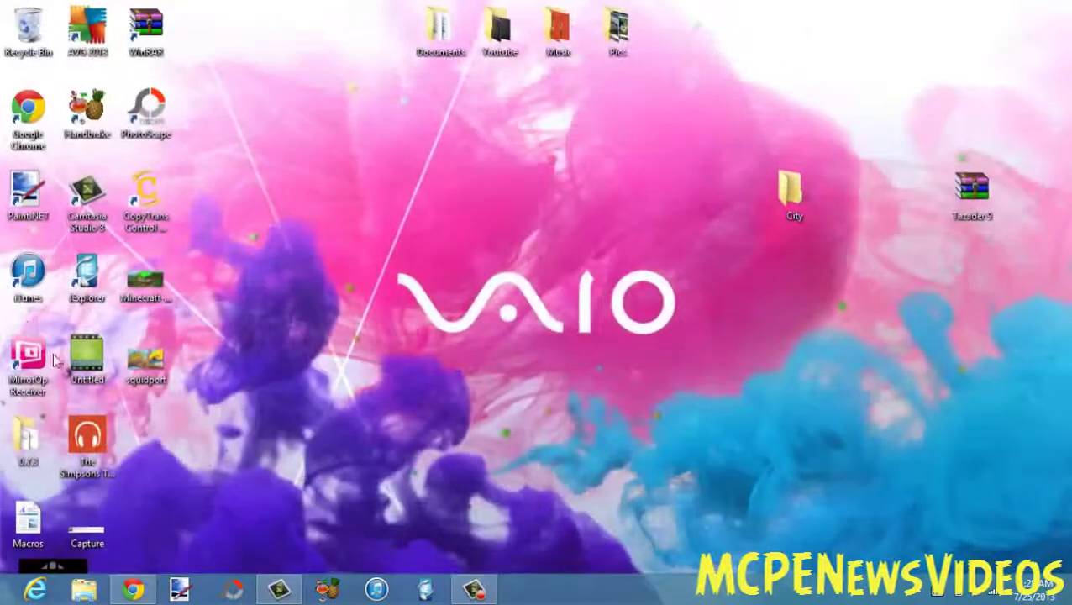
{"action": "double_click", "coordinate": [87, 276]}
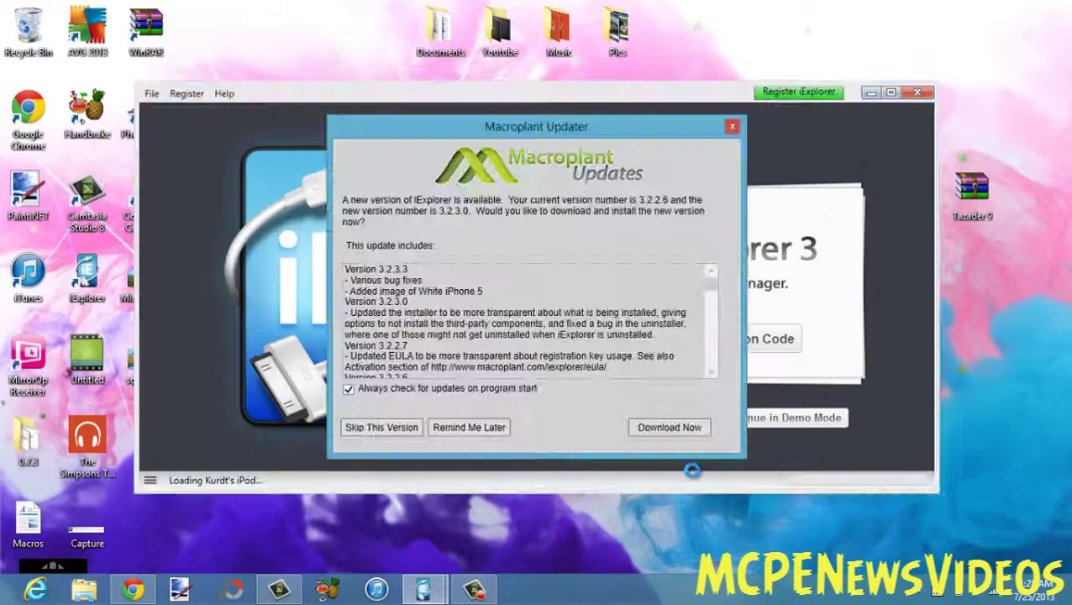
{"action": "left_click", "coordinate": [731, 127]}
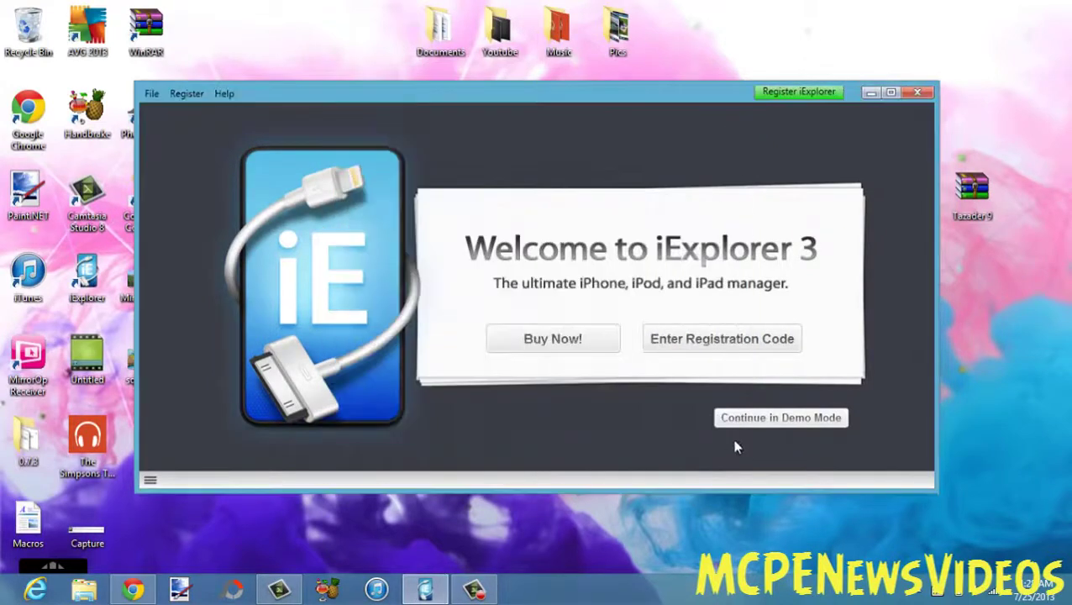
Continue in demo mode and browse to Minecraft PE's Documents/games/com.mojang/minecraftWorlds folder.
{"action": "left_click", "coordinate": [766, 422]}
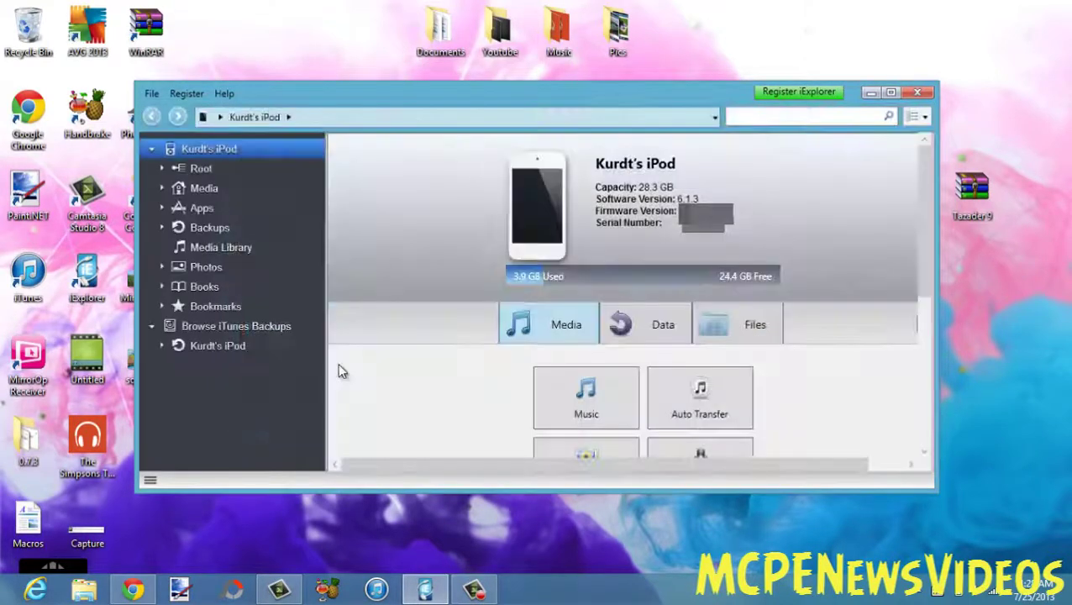
{"action": "left_click", "coordinate": [191, 209]}
{"action": "scroll", "coordinate": [579, 227], "scroll_direction": "down", "scroll_amount": 1}
{"action": "scroll", "coordinate": [576, 230], "scroll_direction": "down", "scroll_amount": 2}
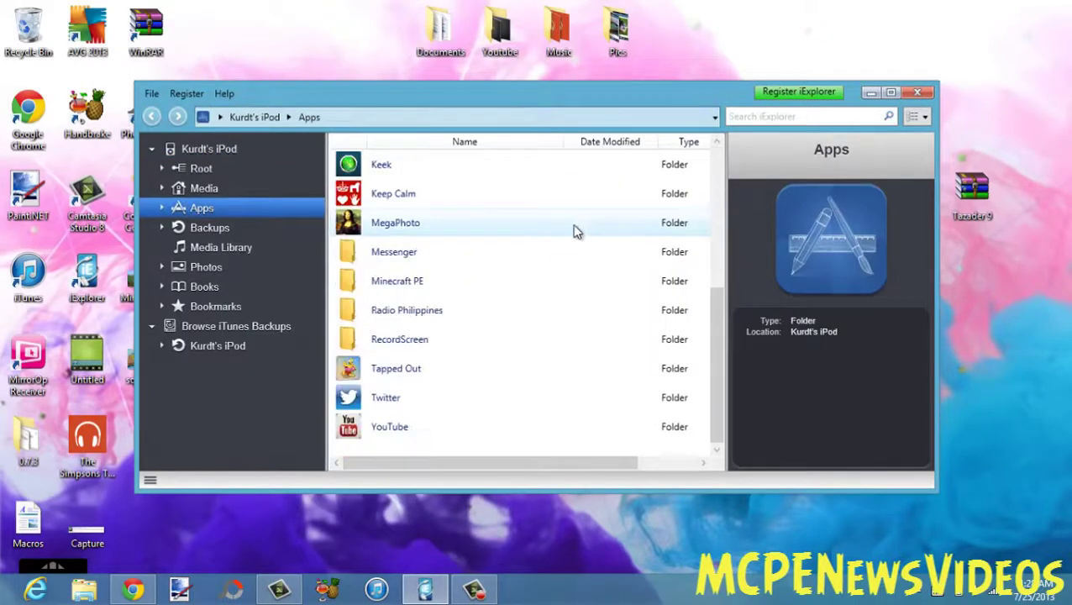
{"action": "left_click", "coordinate": [432, 288]}
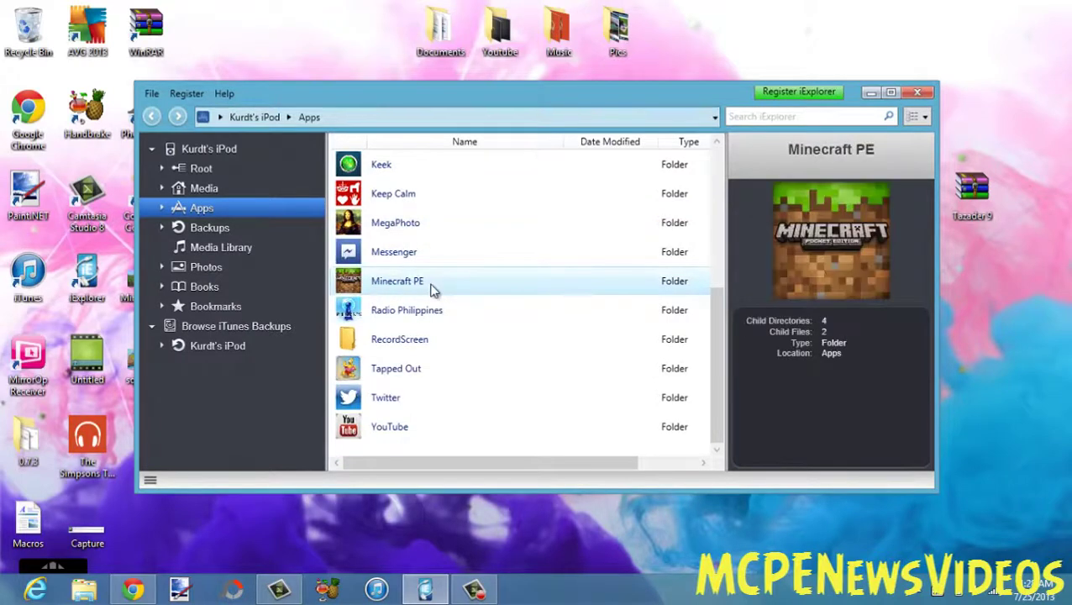
{"action": "double_click", "coordinate": [433, 288]}
{"action": "double_click", "coordinate": [433, 164]}
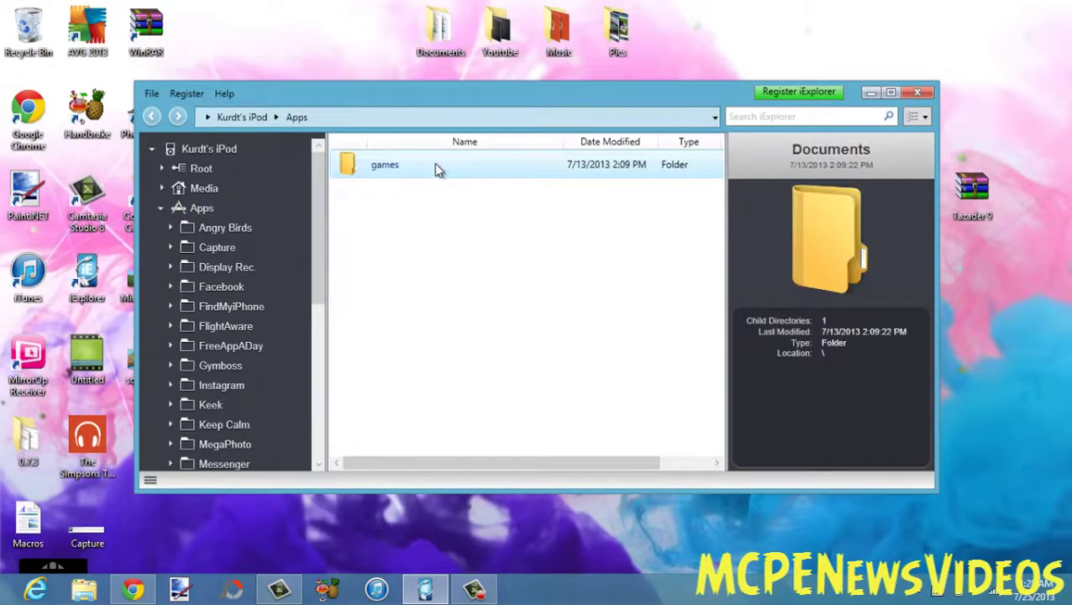
{"action": "double_click", "coordinate": [436, 168]}
{"action": "double_click", "coordinate": [434, 163]}
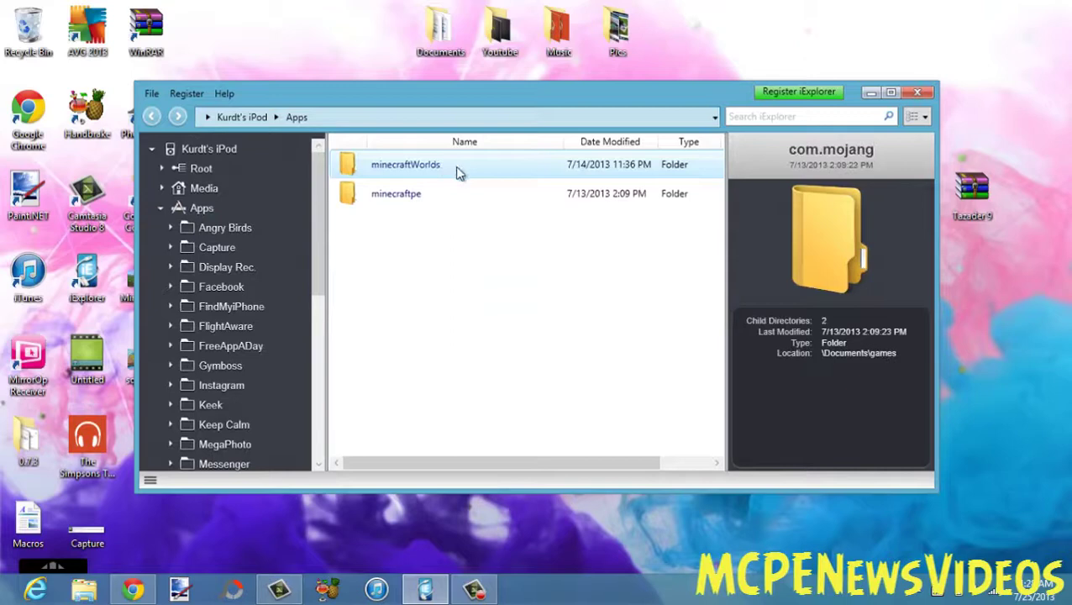
{"action": "double_click", "coordinate": [470, 165]}
Drag the desktop City folder into minecraftWorlds.
{"action": "left_click_drag", "start_coordinate": [713, 100], "coordinate": [503, 93]}
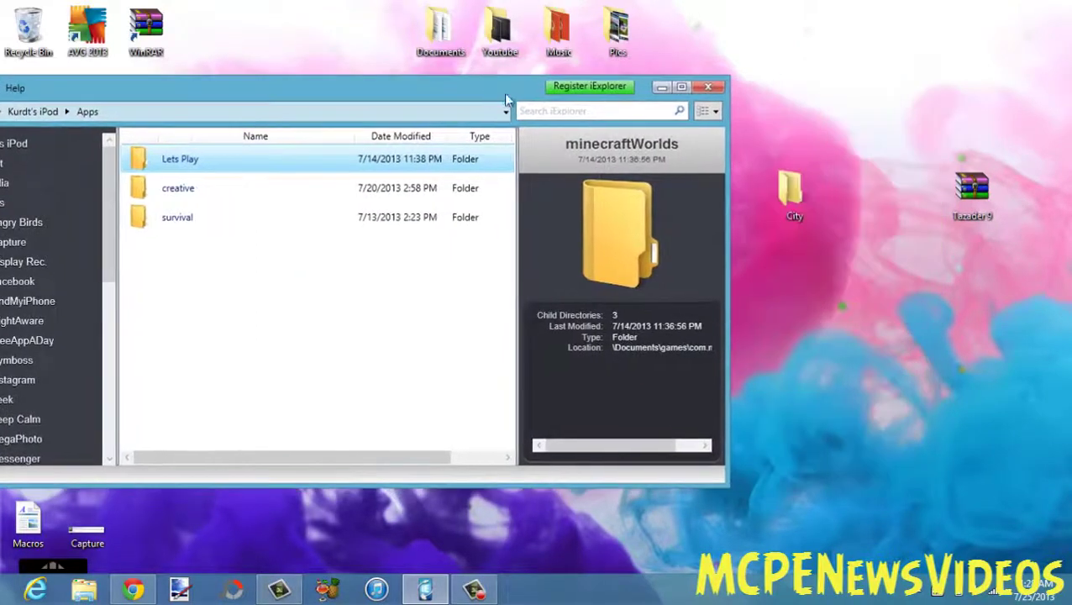
{"action": "left_click_drag", "start_coordinate": [802, 209], "coordinate": [598, 265]}
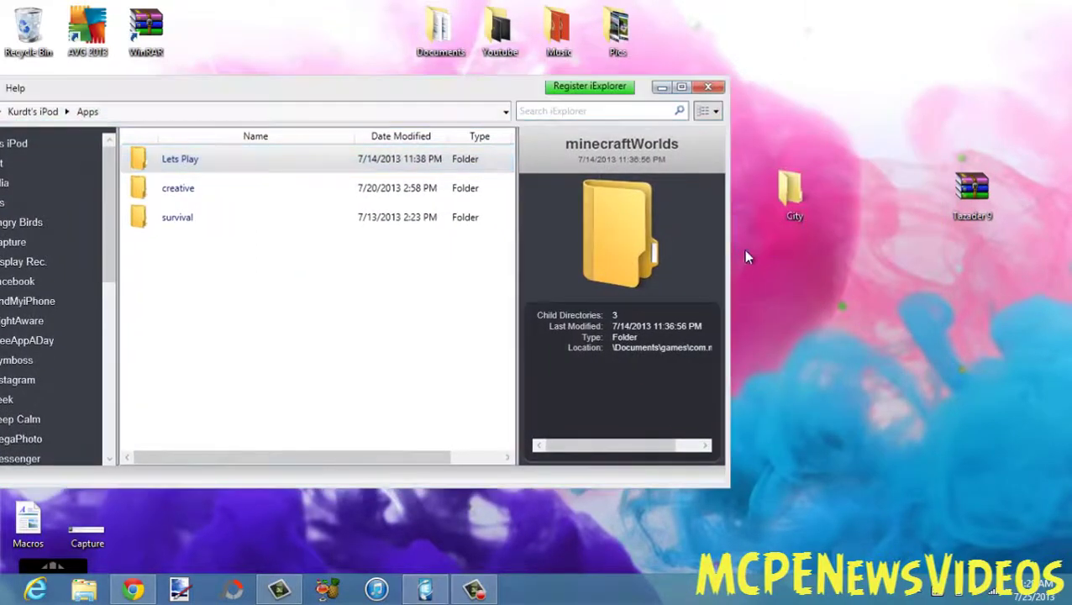
{"action": "left_click_drag", "start_coordinate": [790, 194], "coordinate": [402, 283]}
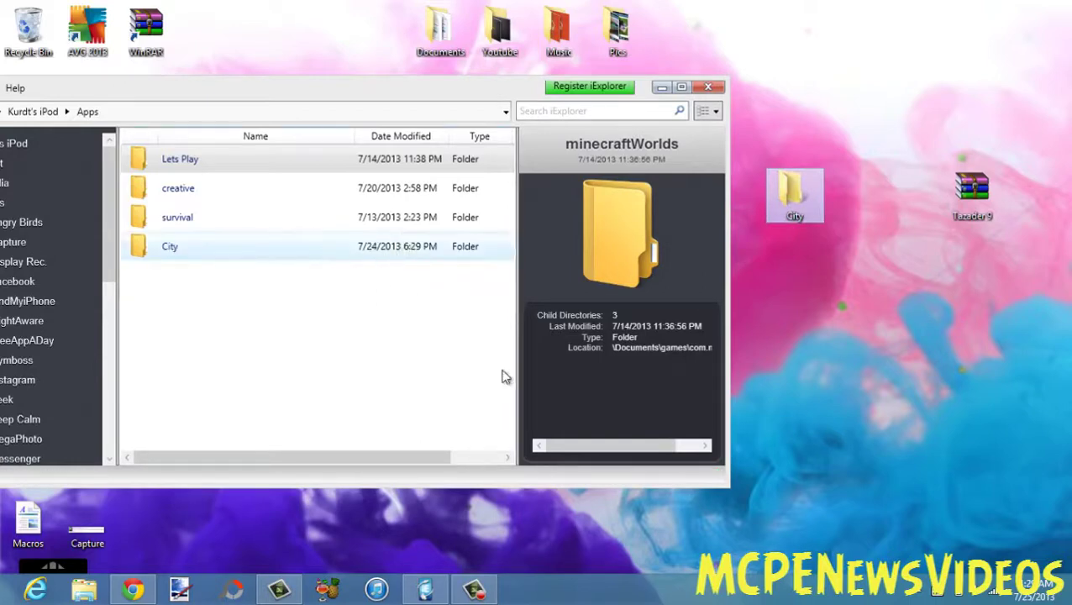
Move the iExplorer window back on screen and quit iExplorer from the File menu.
{"action": "left_click_drag", "start_coordinate": [441, 92], "coordinate": [701, 93]}
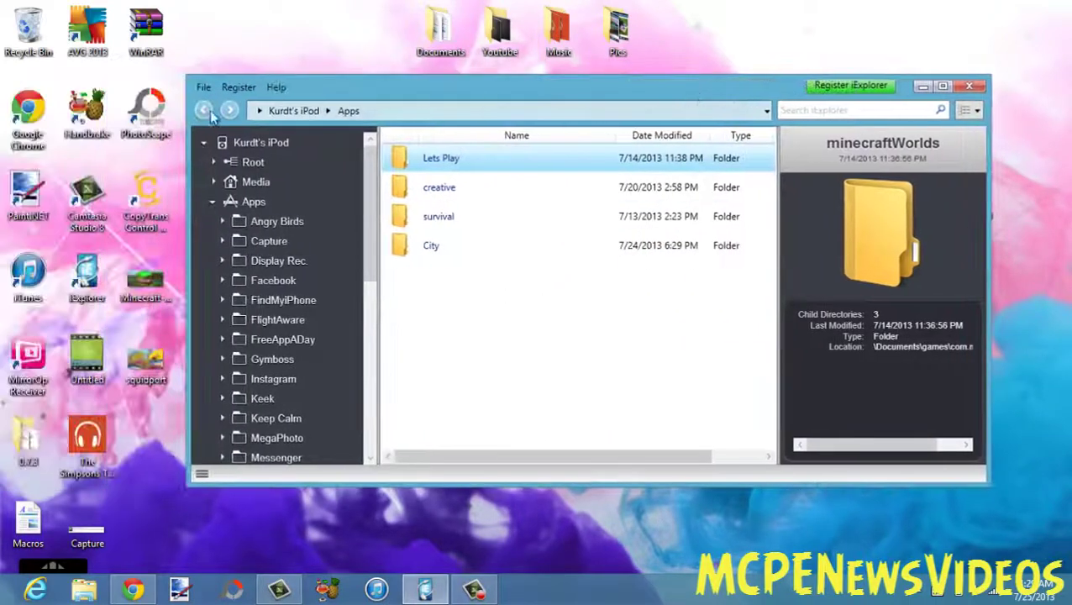
{"action": "left_click", "coordinate": [207, 87]}
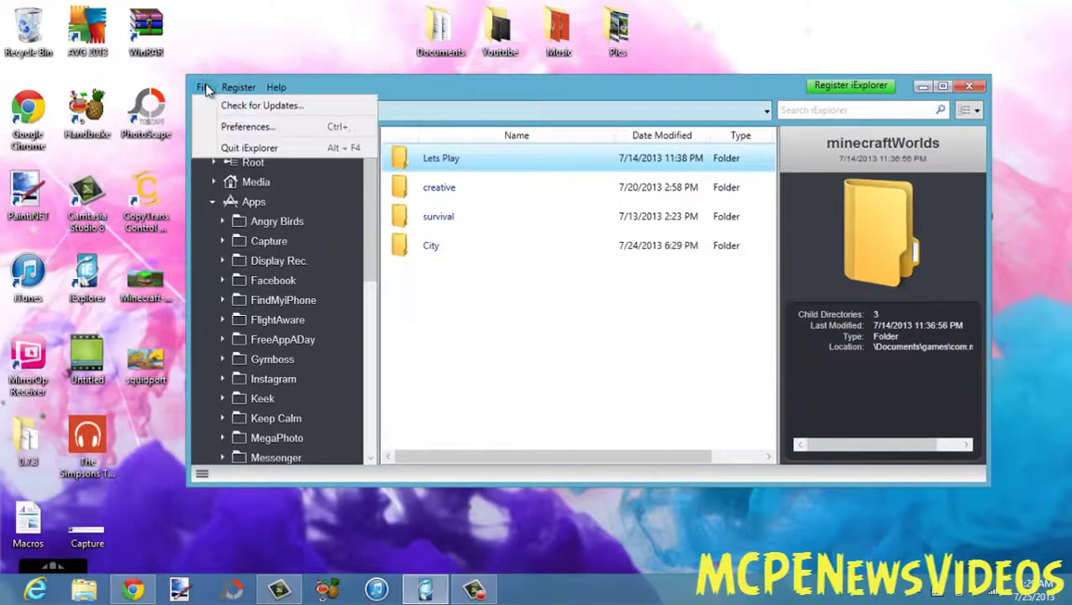
{"action": "left_click", "coordinate": [260, 149]}
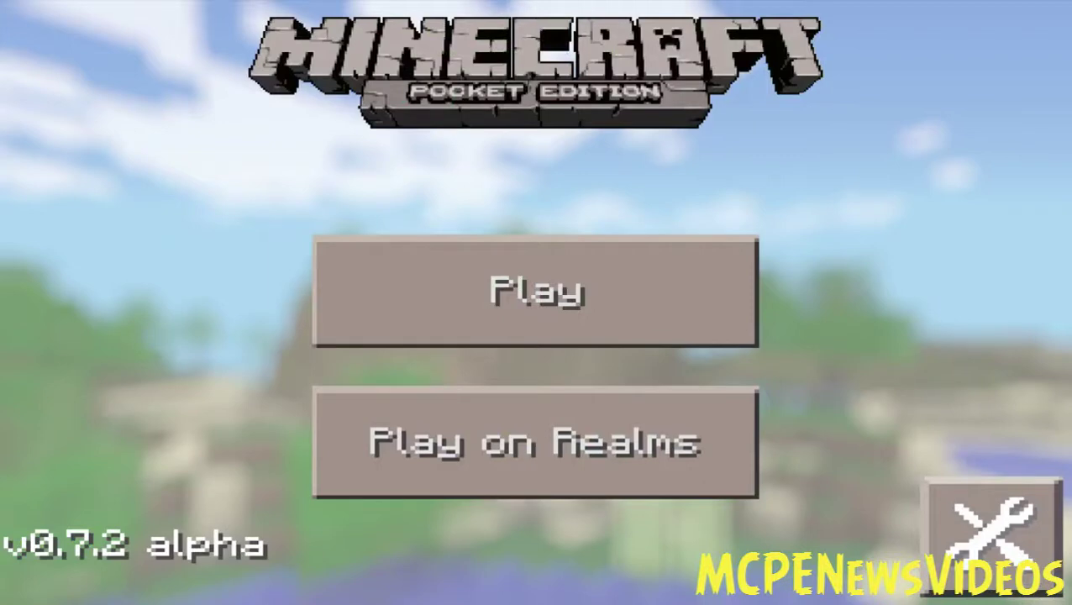
Open Minecraft PE's world list and load the Tazader world.
{"action": "left_click", "coordinate": [535, 290]}
{"action": "scroll", "coordinate": [534, 350], "scroll_direction": "down", "scroll_amount": 1}
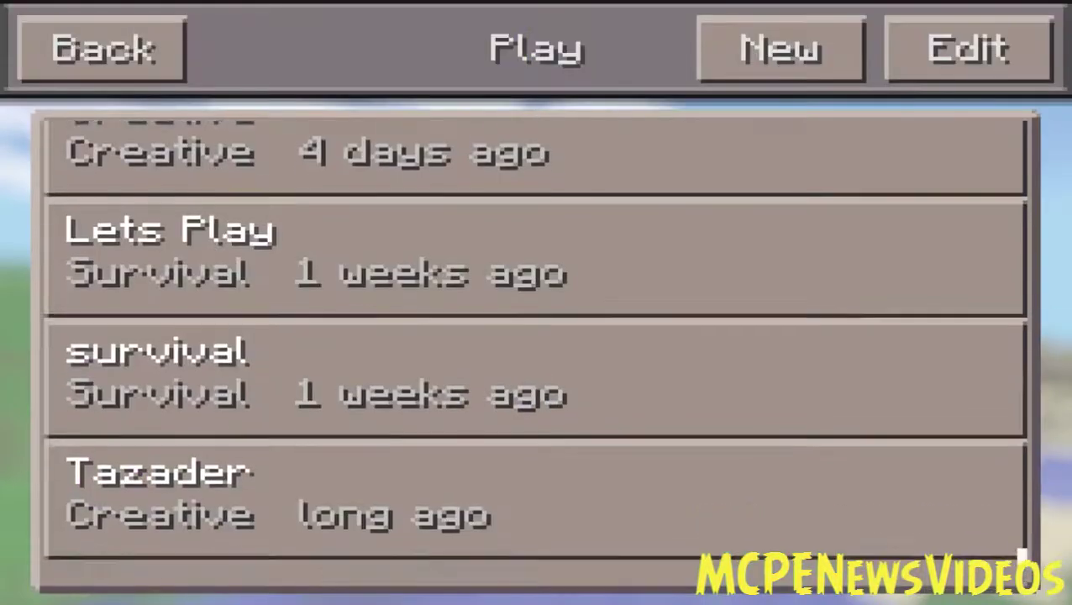
{"action": "left_click", "coordinate": [535, 519]}
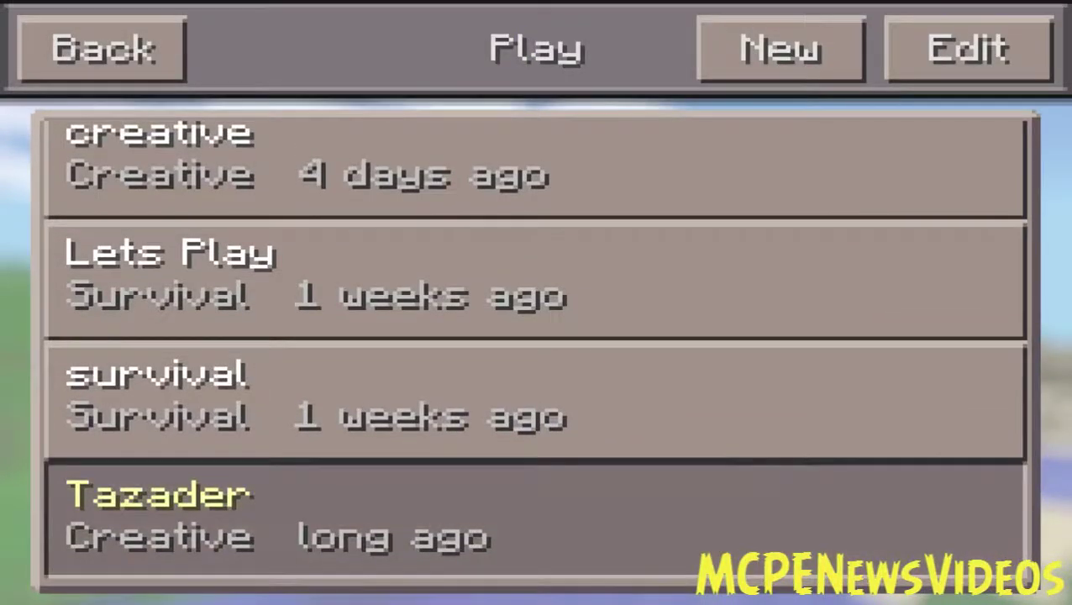